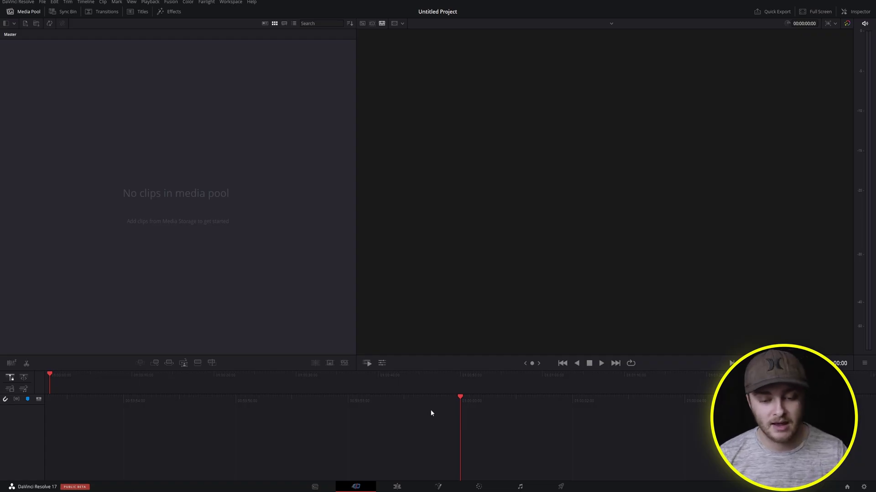
Step: Open the Fusion page and search the tool list for "opac", closing the list without adding anything
click(433, 488)
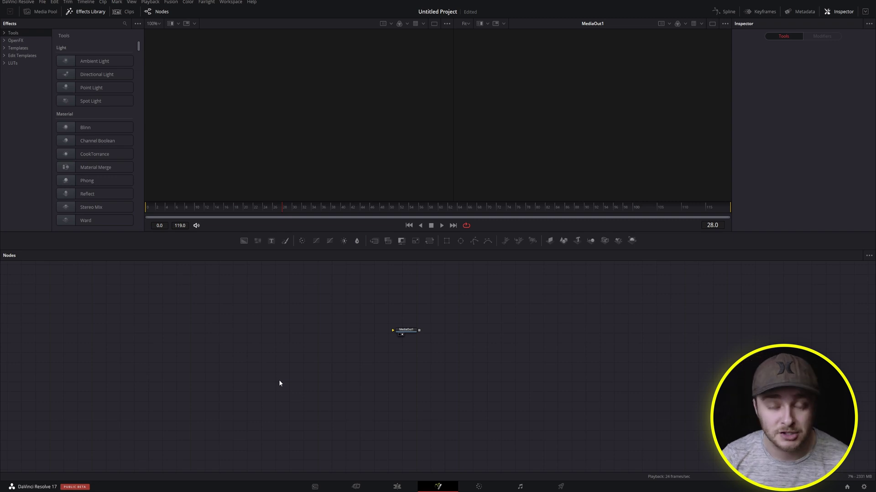
key(shift+space)
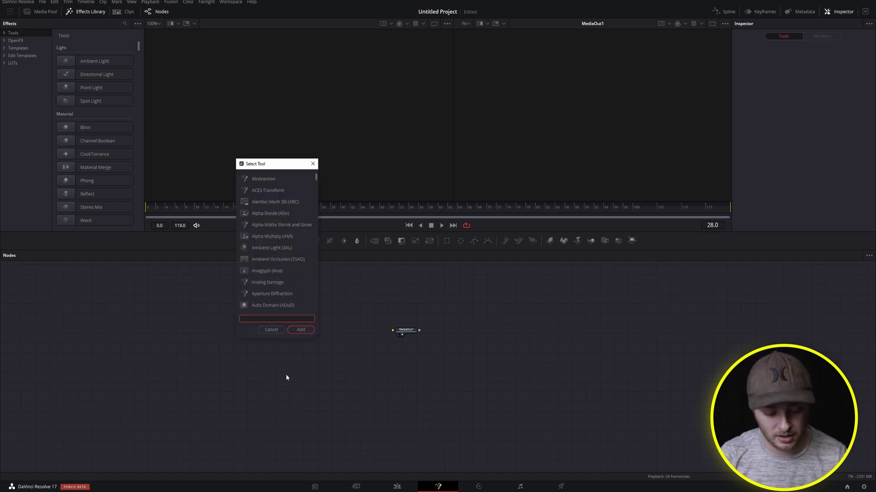
text(opac)
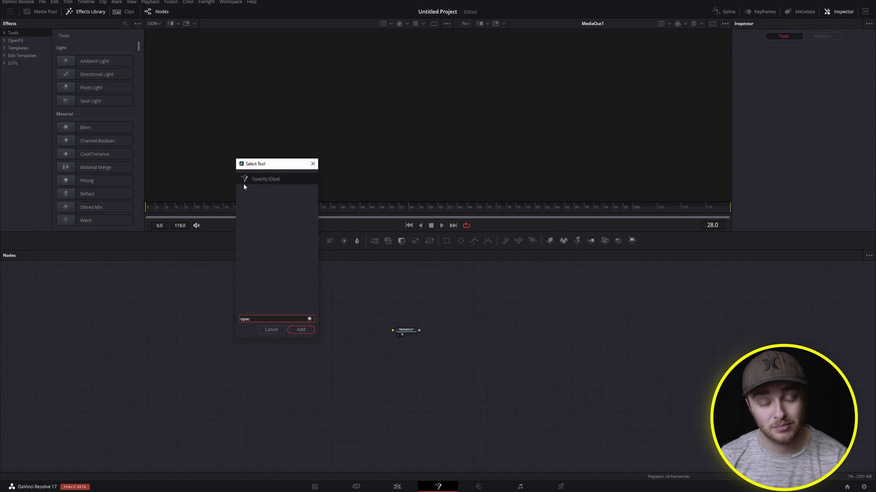
click(312, 163)
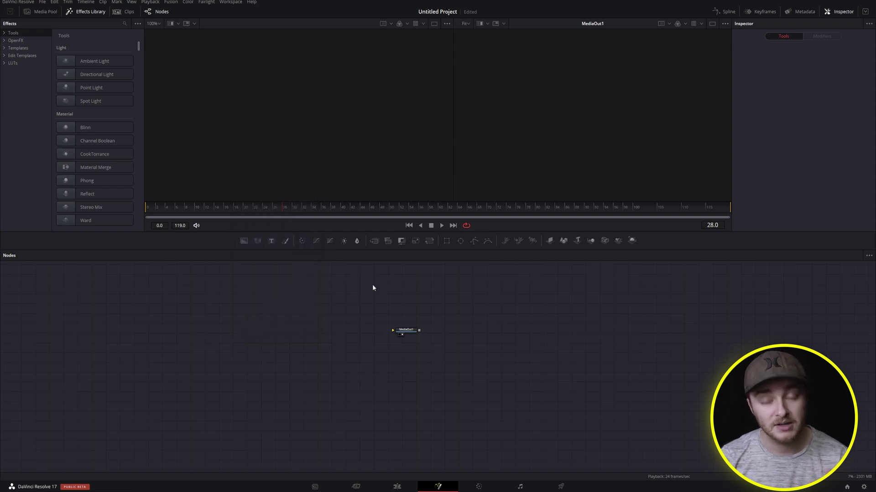
Step: Add a Background node and a Merge node, and connect the Background to the Merge's background input
click(243, 242)
drag(268, 310, 288, 298)
click(375, 242)
drag(299, 343, 299, 330)
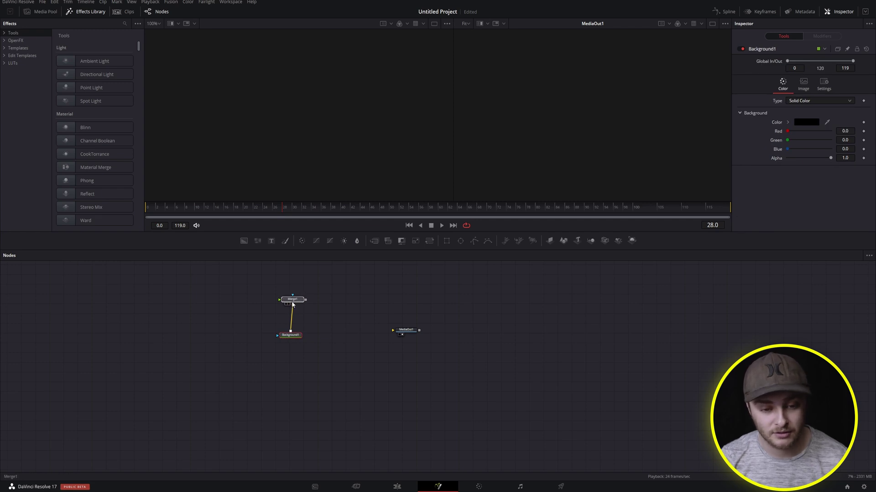
drag(297, 298, 296, 303)
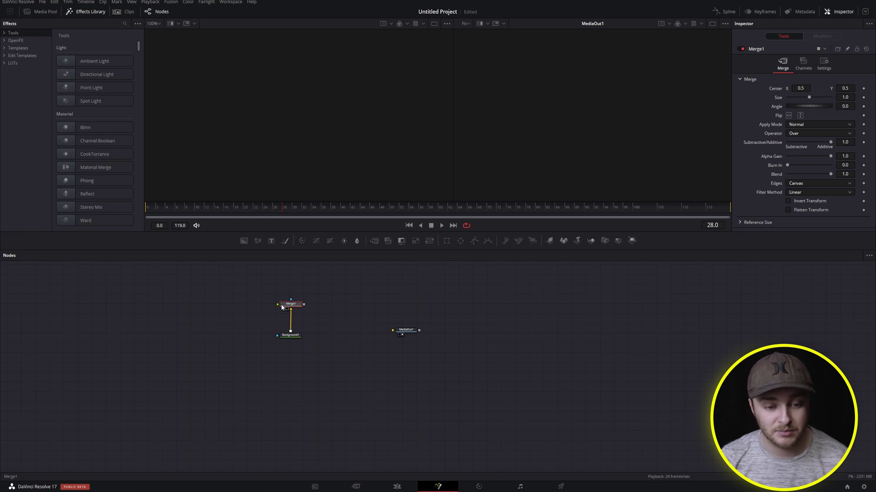
Step: Connect the Merge node's output to MediaOut1 and position the Background node just below the Merge
drag(281, 307, 395, 330)
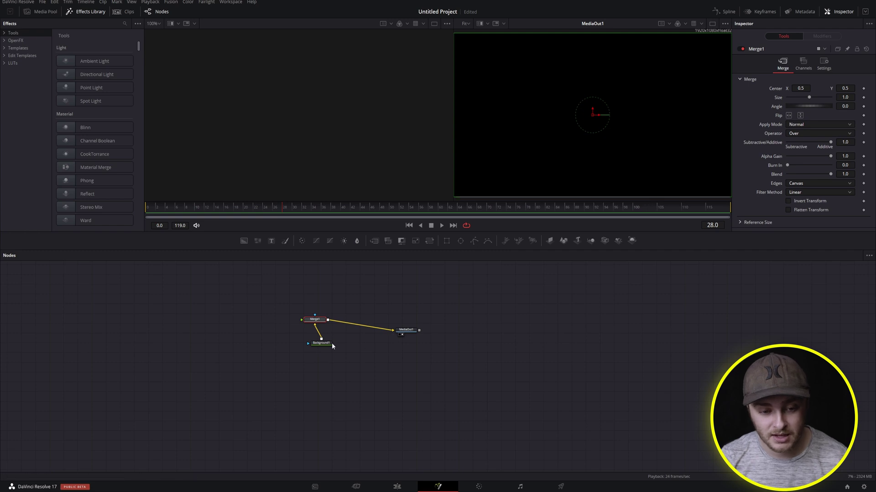
mouse_move(325, 344)
mouse_down()
mouse_move(300, 348)
mouse_move(308, 348)
mouse_up()
click(309, 348)
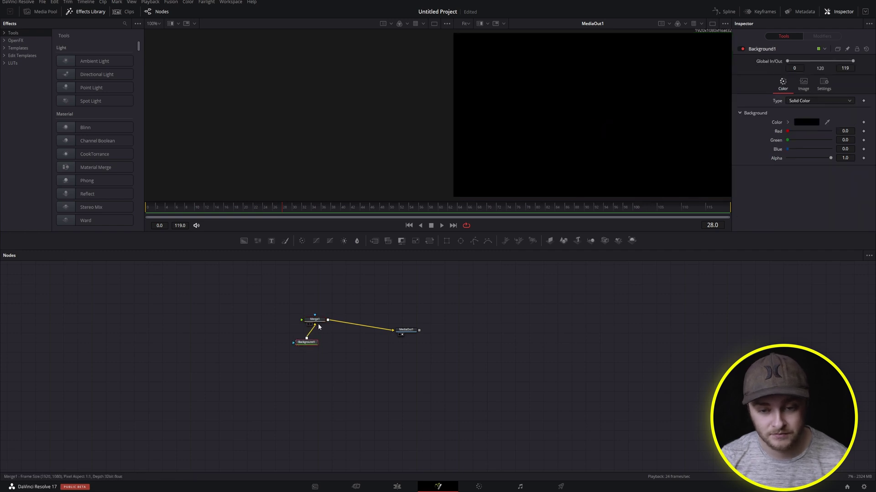
click(319, 323)
click(252, 294)
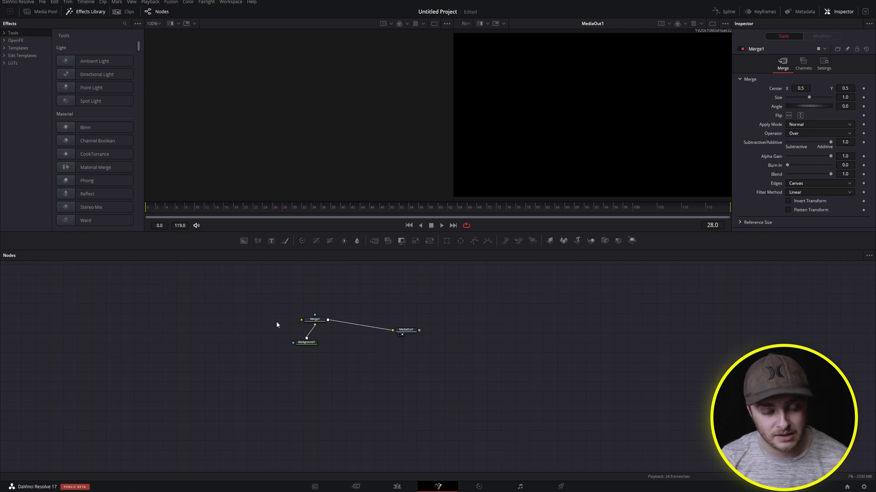
Step: Add a Text node containing "text" and connect it to the Merge node's foreground input
click(272, 239)
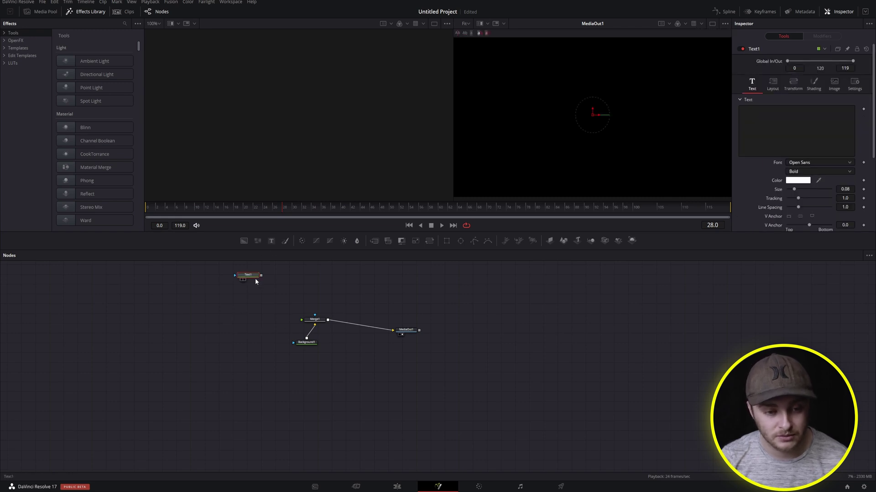
drag(255, 279, 301, 320)
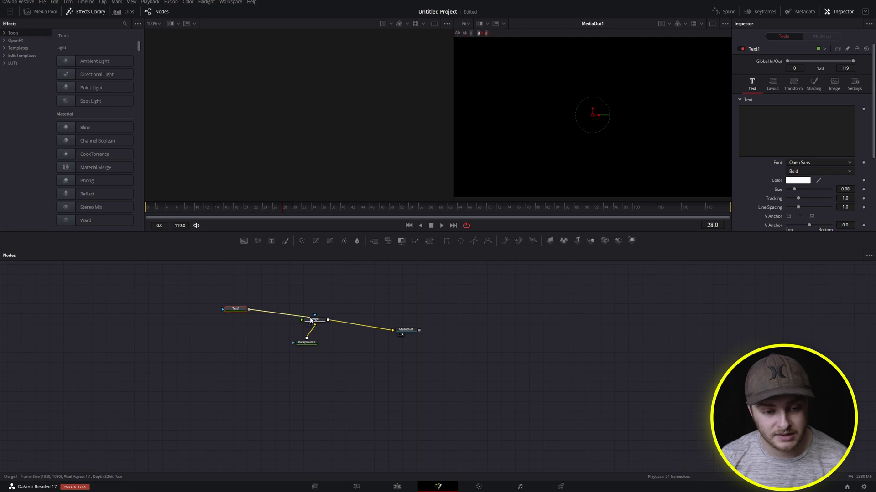
click(772, 123)
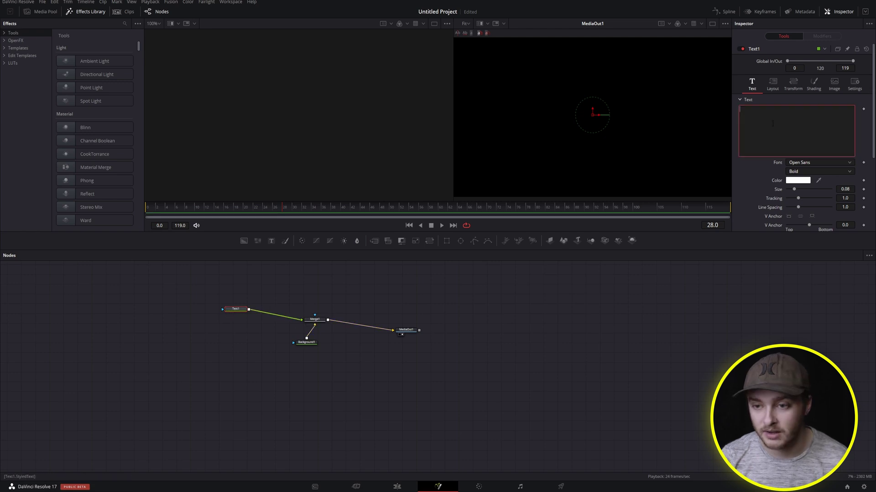
text(text)
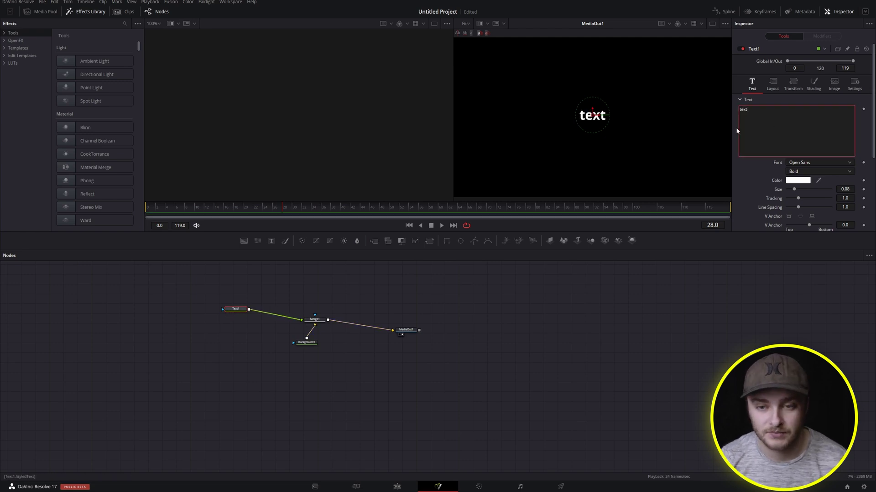
click(536, 396)
Step: Try out the Merge node's Blend control and return it to 1.0
click(316, 320)
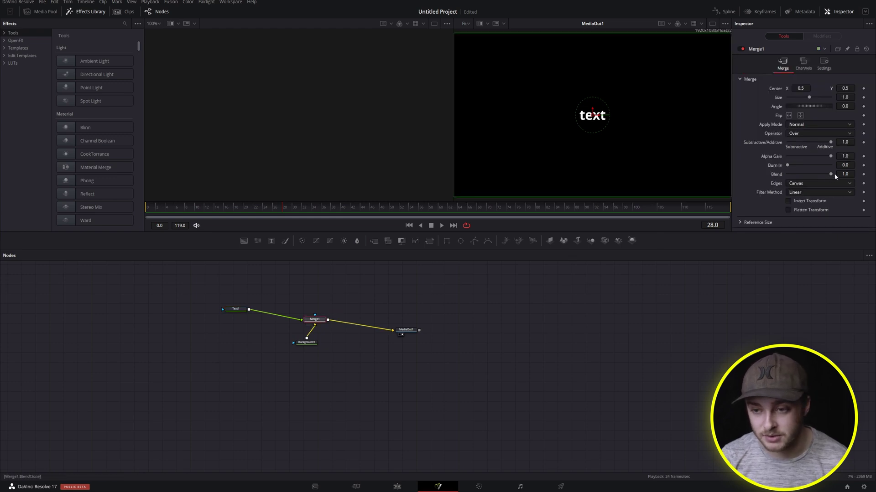
mouse_move(834, 175)
mouse_down()
mouse_move(781, 168)
mouse_move(831, 174)
mouse_up()
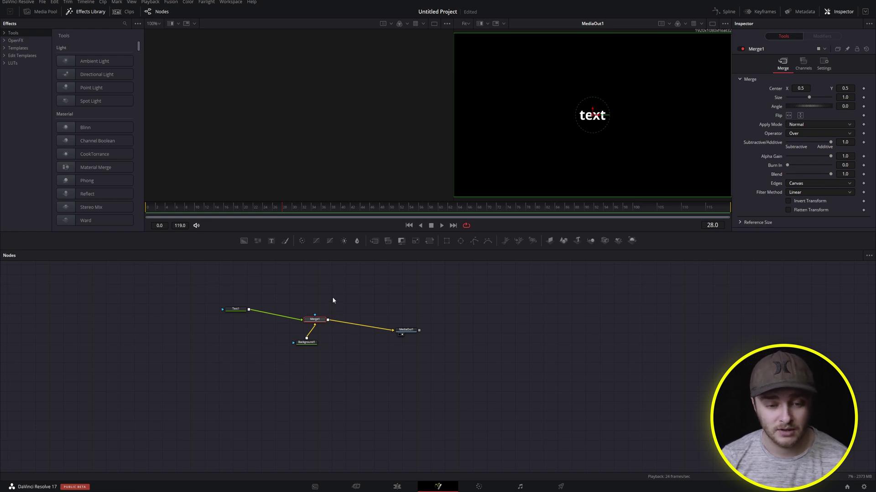
Step: Move the Text1 node slightly farther away from the Merge and Background nodes
drag(333, 297, 286, 361)
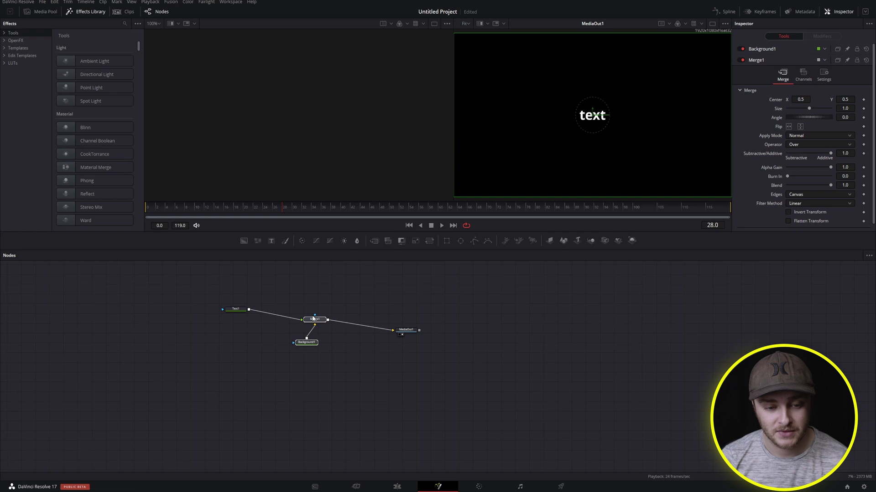
right_click(312, 321)
click(267, 355)
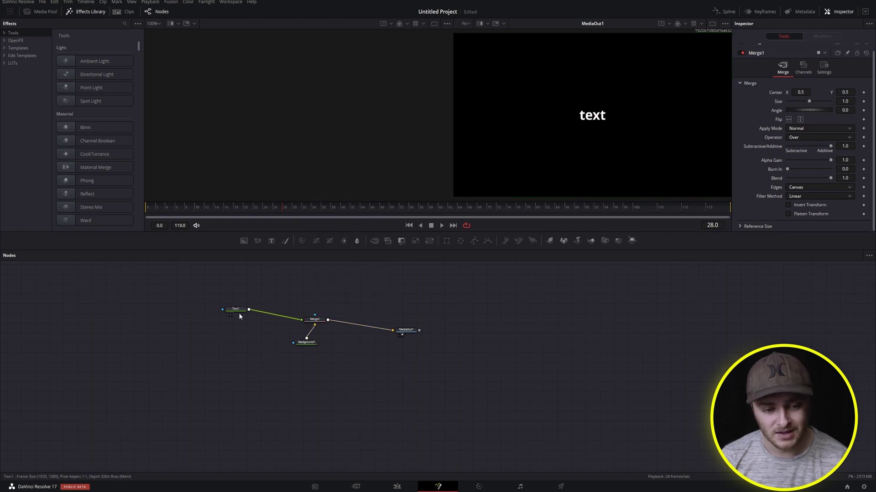
mouse_move(236, 309)
mouse_down()
mouse_move(237, 297)
mouse_move(220, 313)
mouse_up()
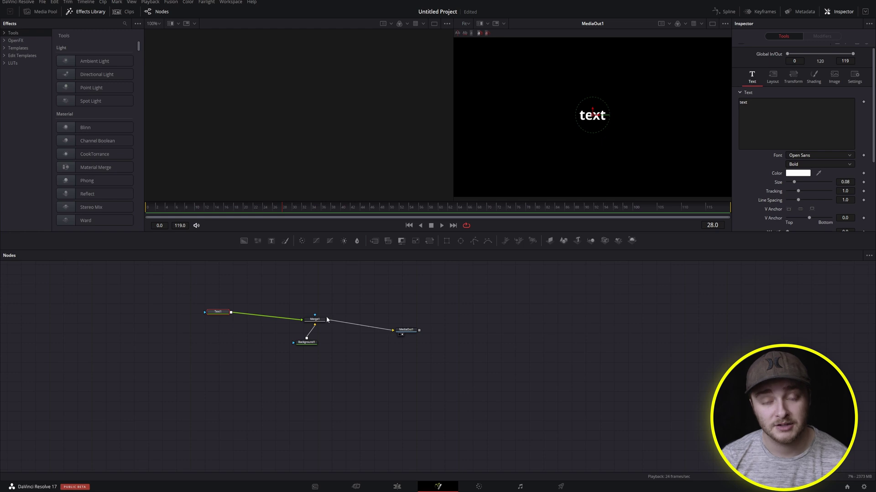
click(278, 281)
Step: Select only the Merge and Background nodes and start creating a macro from them
drag(163, 288, 344, 416)
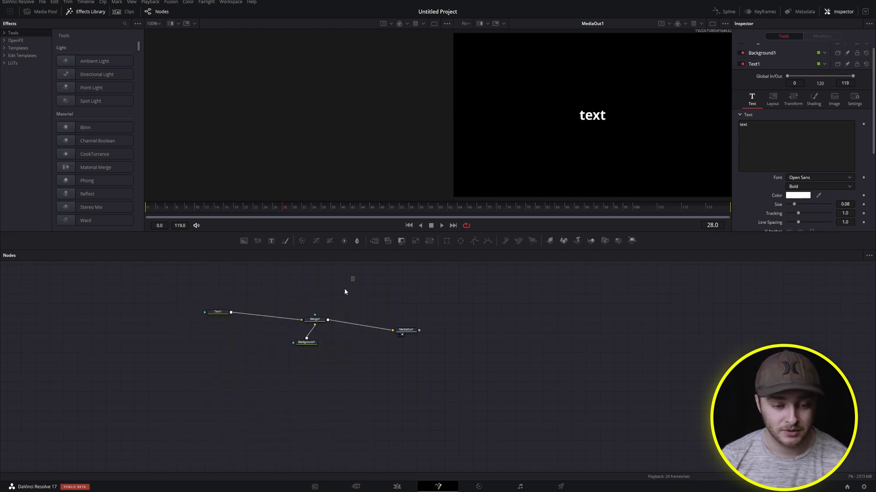
drag(355, 276, 300, 354)
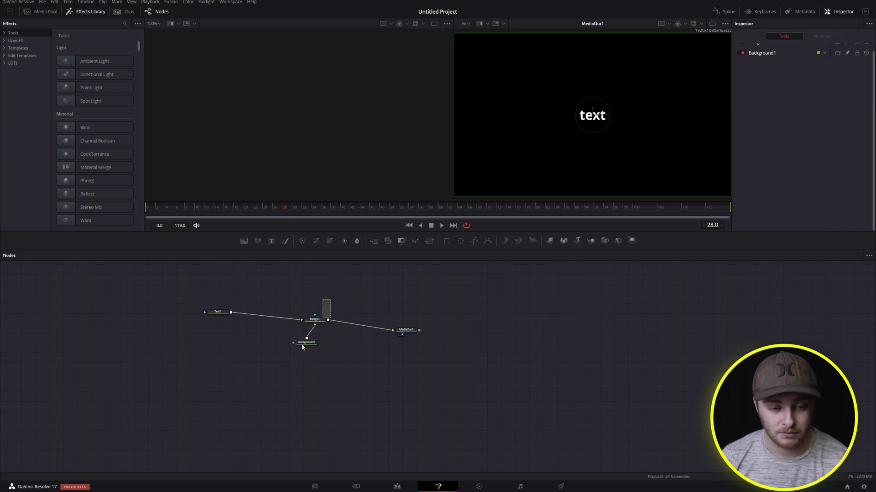
click(313, 321)
right_click(312, 322)
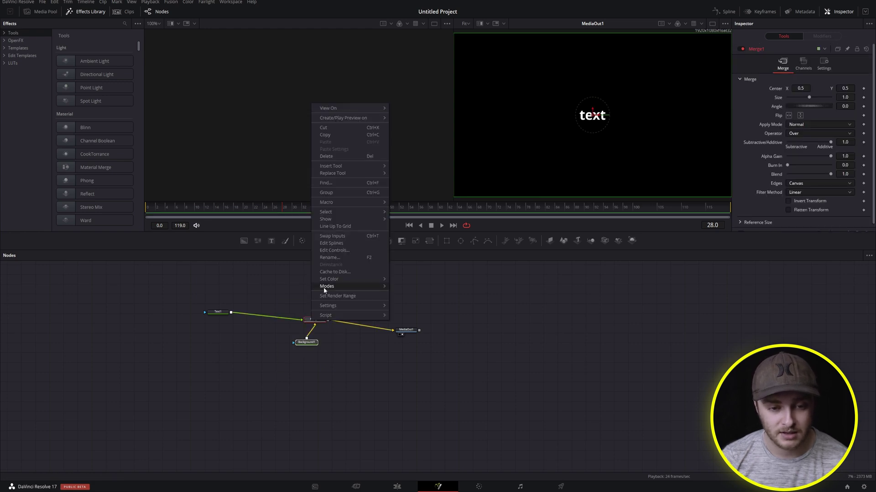
mouse_move(329, 203)
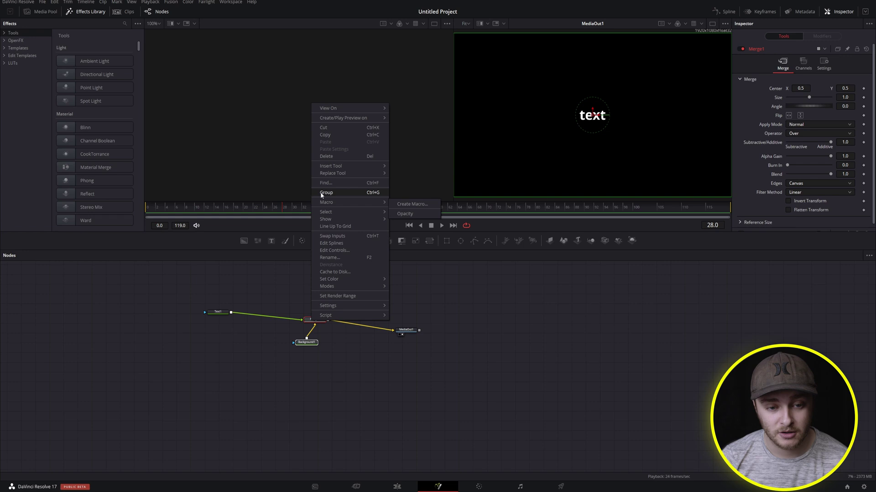
click(404, 206)
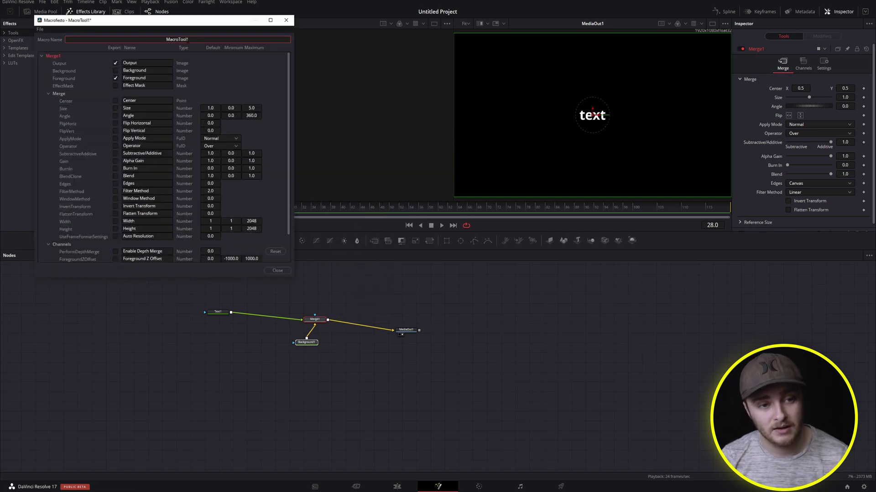
Step: Name the macro "opacity", export the Merge's Blend control along with Output and Foreground, and save it
double_click(140, 39)
text(opacity)
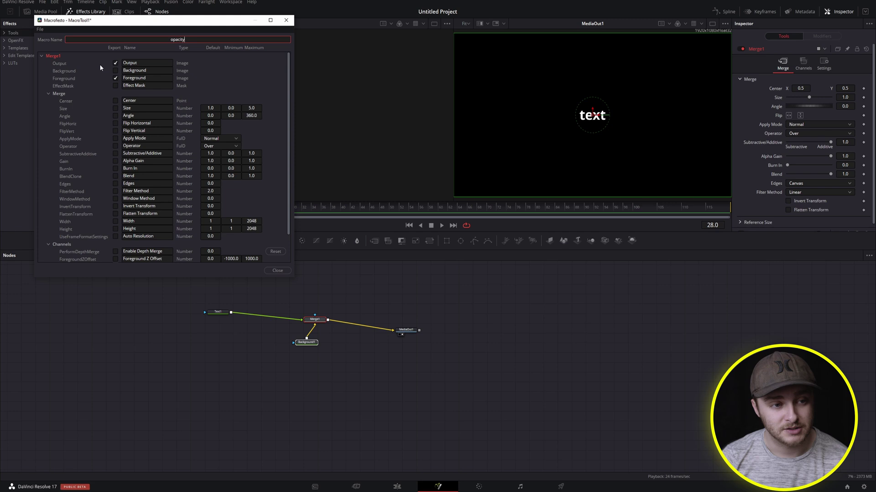
click(51, 57)
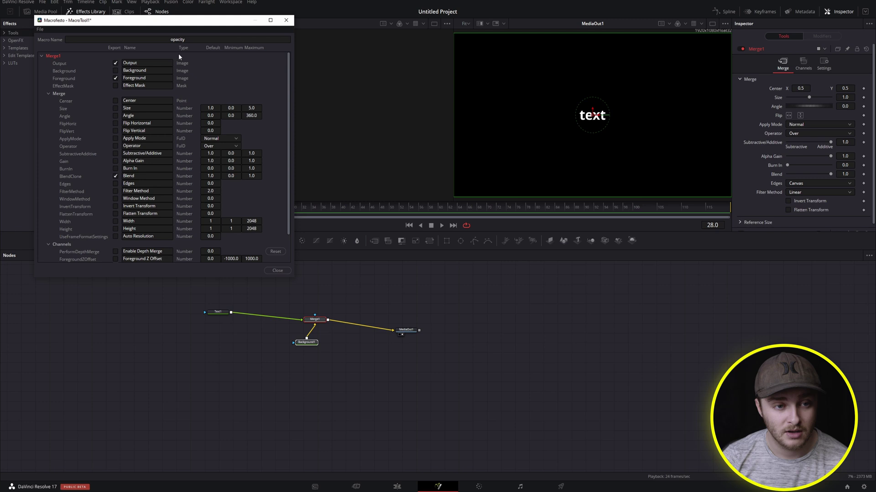
click(276, 271)
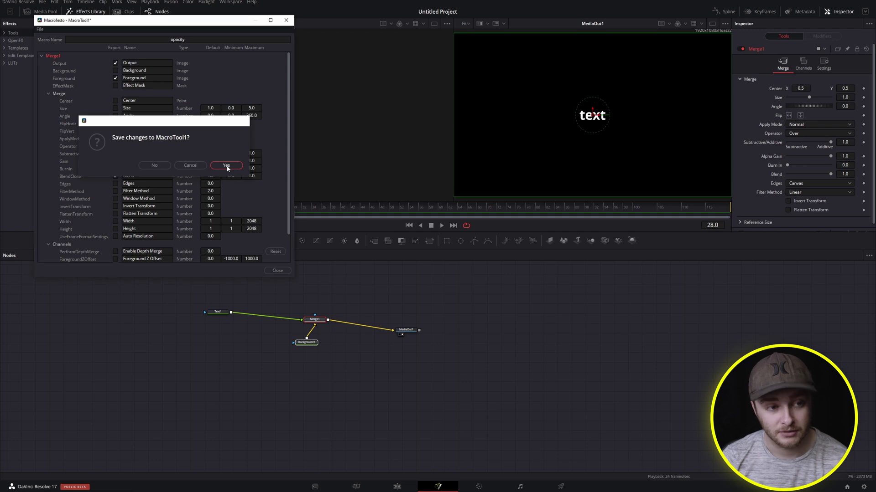
click(226, 166)
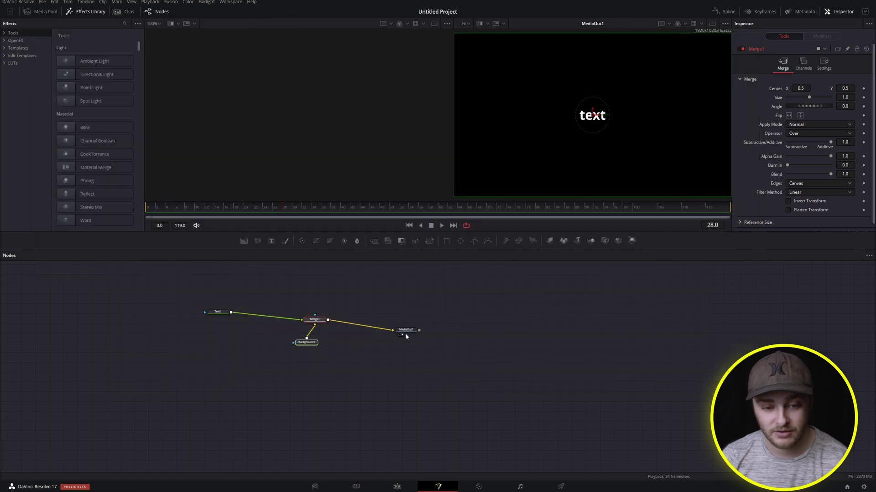
Step: Add the Opacity macro to the node graph and delete the original Merge and Background nodes
key(shift+space)
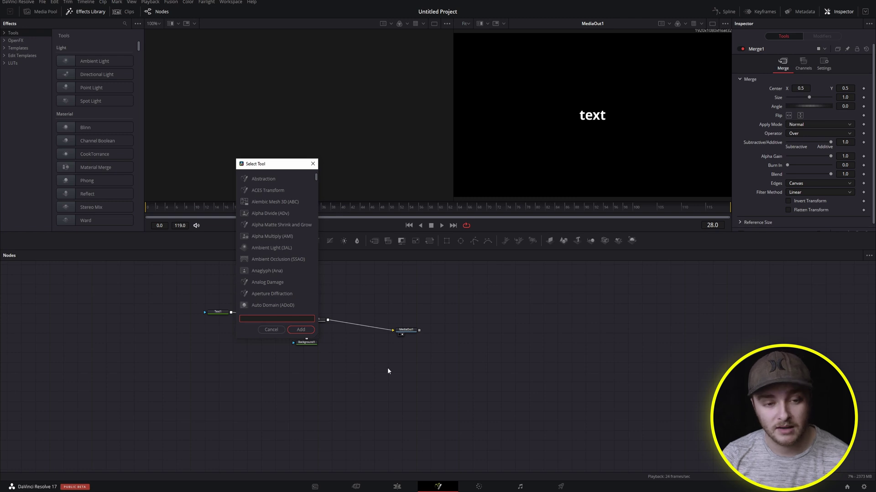
text(opac)
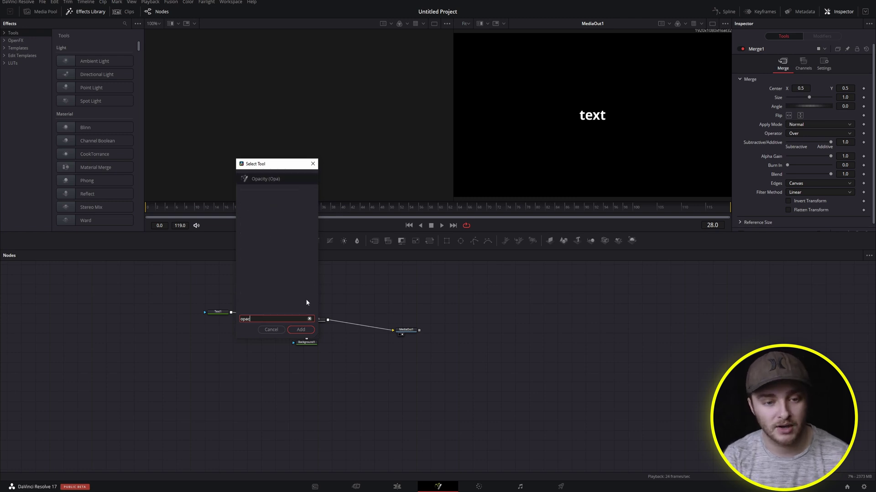
click(301, 329)
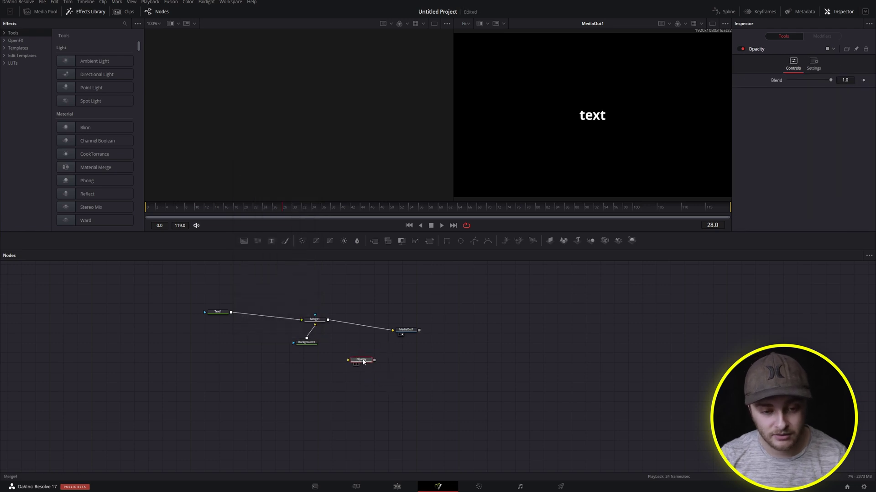
drag(326, 302, 280, 380)
key(Delete)
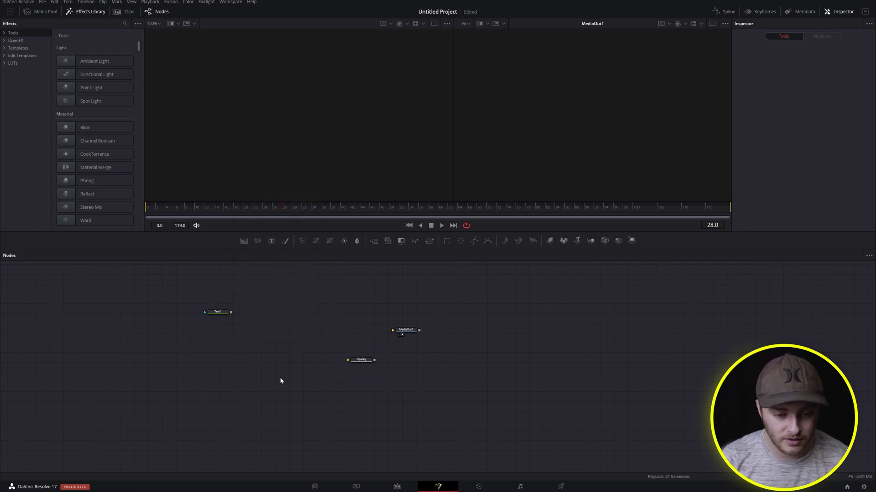
Step: Connect the Opacity node between Text1 and MediaOut1 and test its Blend control, leaving it at 1.0
drag(360, 360, 321, 322)
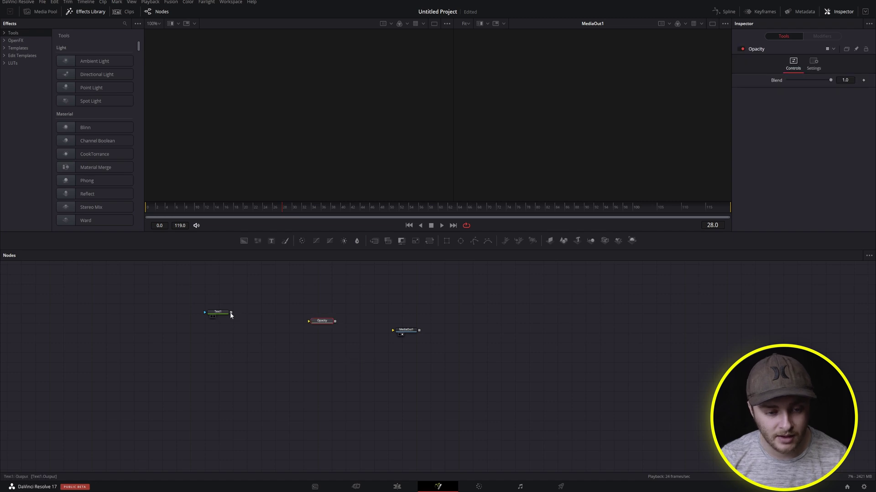
drag(231, 313, 410, 330)
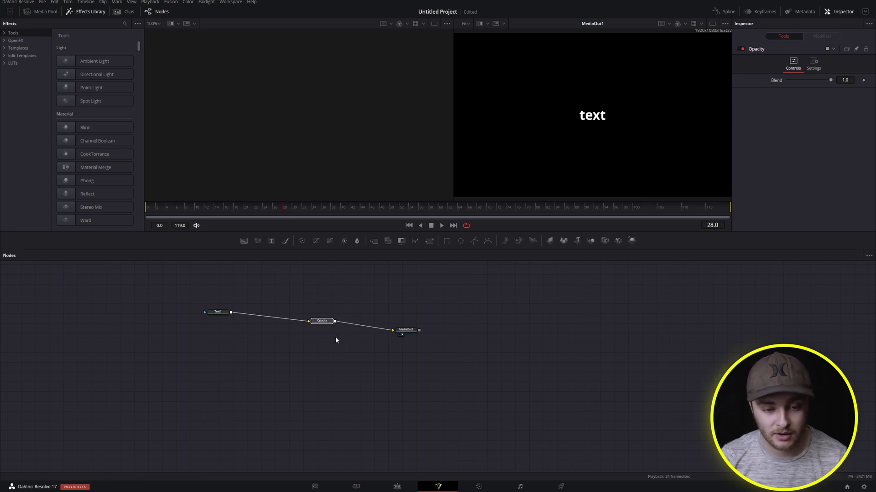
mouse_move(831, 80)
mouse_down()
mouse_move(788, 81)
mouse_move(842, 88)
mouse_up()
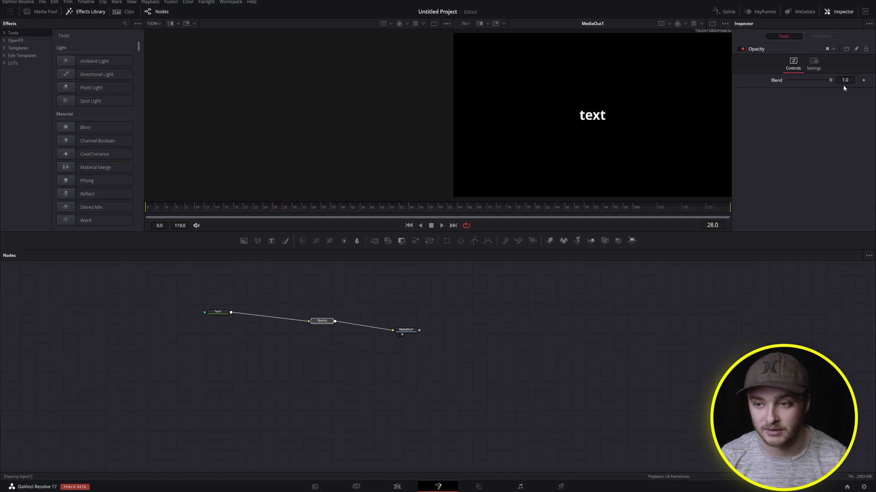